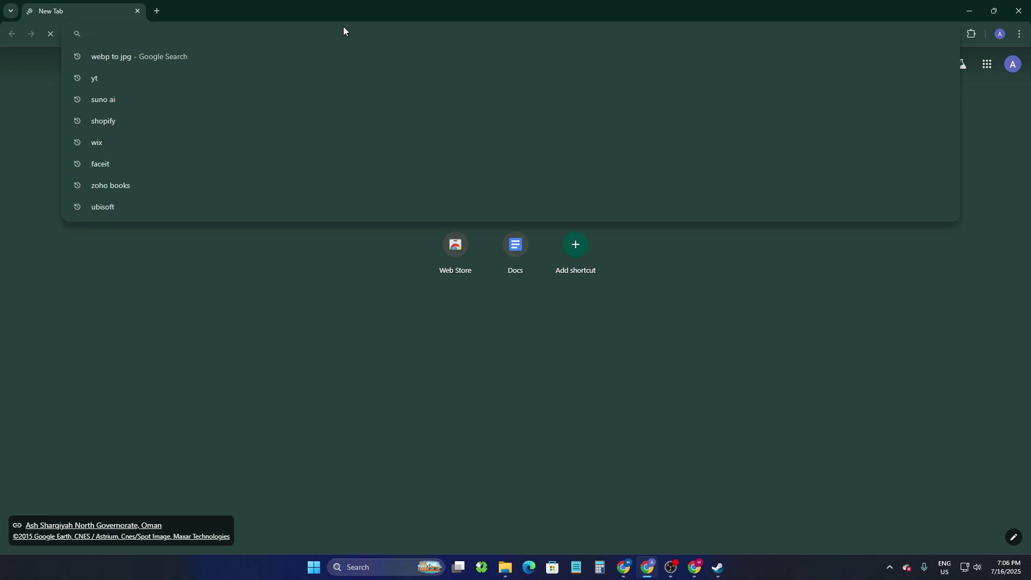
Step: Go to bluestacks.com and start downloading the BlueStacks installer
type("blue")
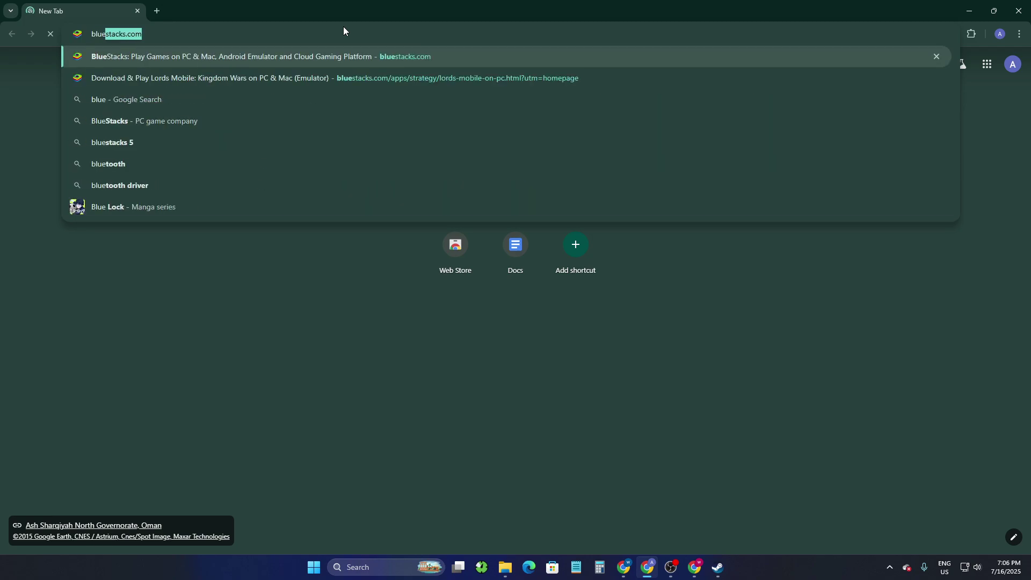
key("Return")
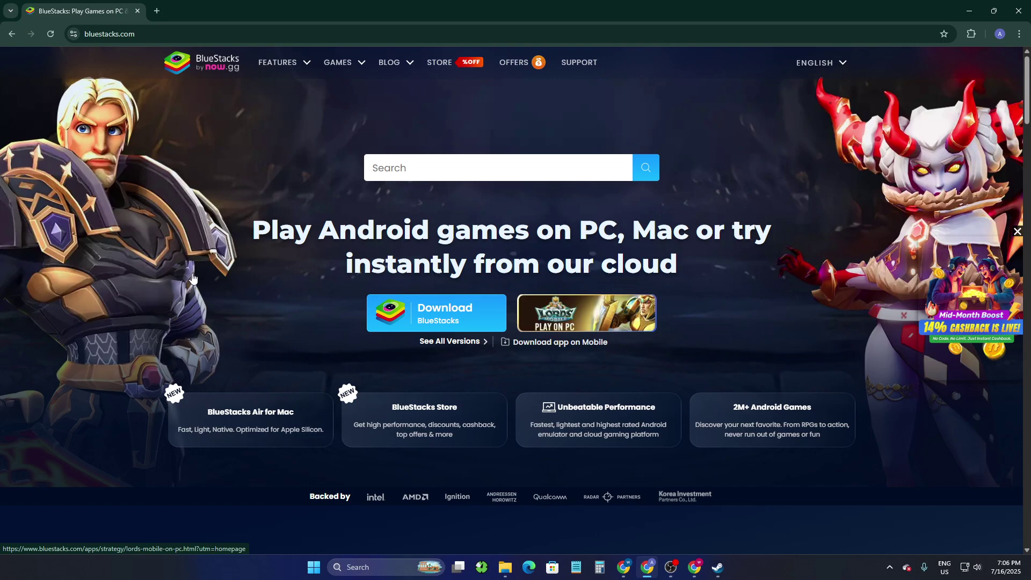
scroll(315, 266, "down", 4)
scroll(314, 260, "up", 4)
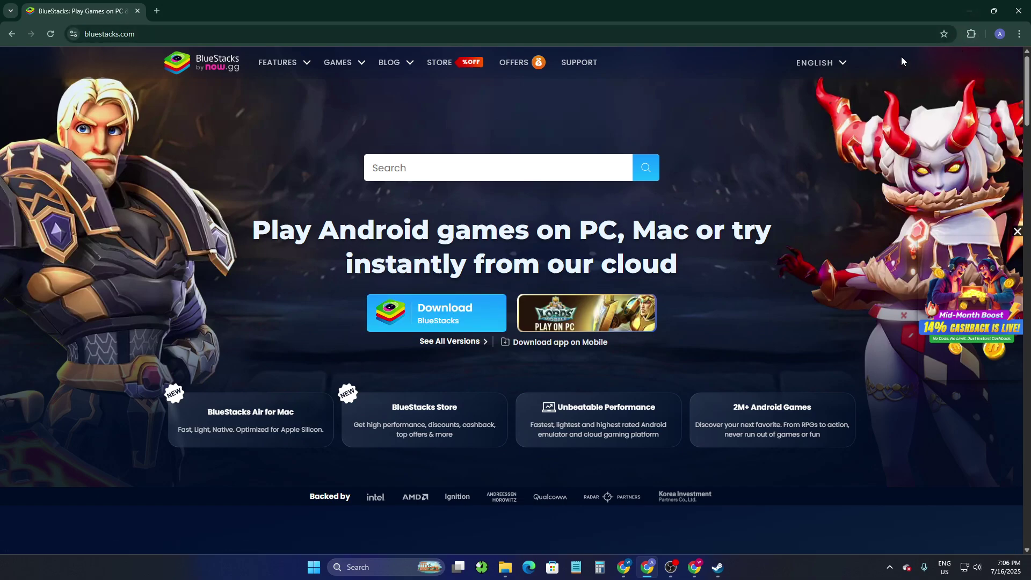
left_click(422, 331)
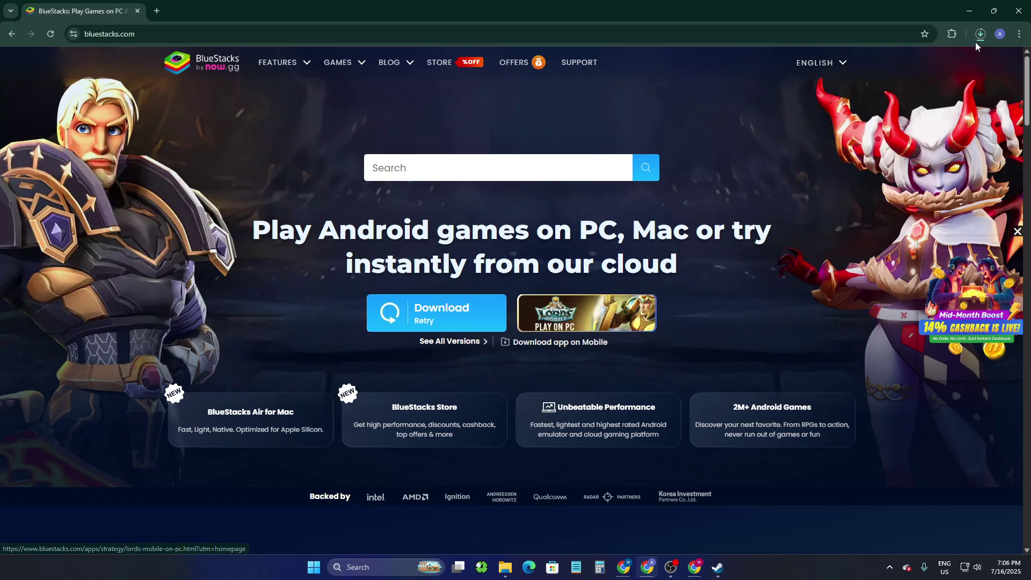
Step: Pause the BlueStacks installer download in the recent download history and minimize the browser window
left_click(980, 34)
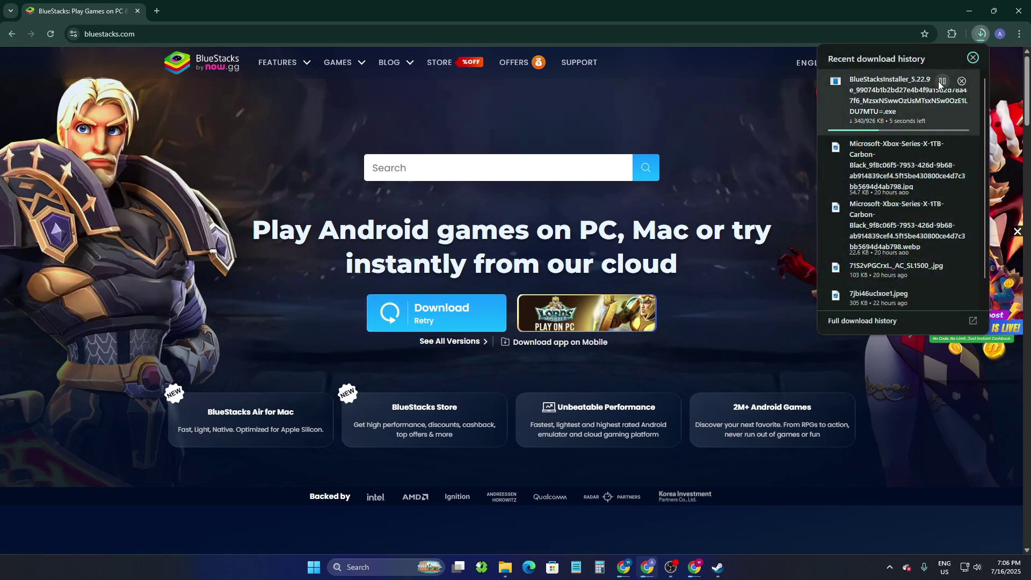
left_click(942, 81)
left_click(859, 64)
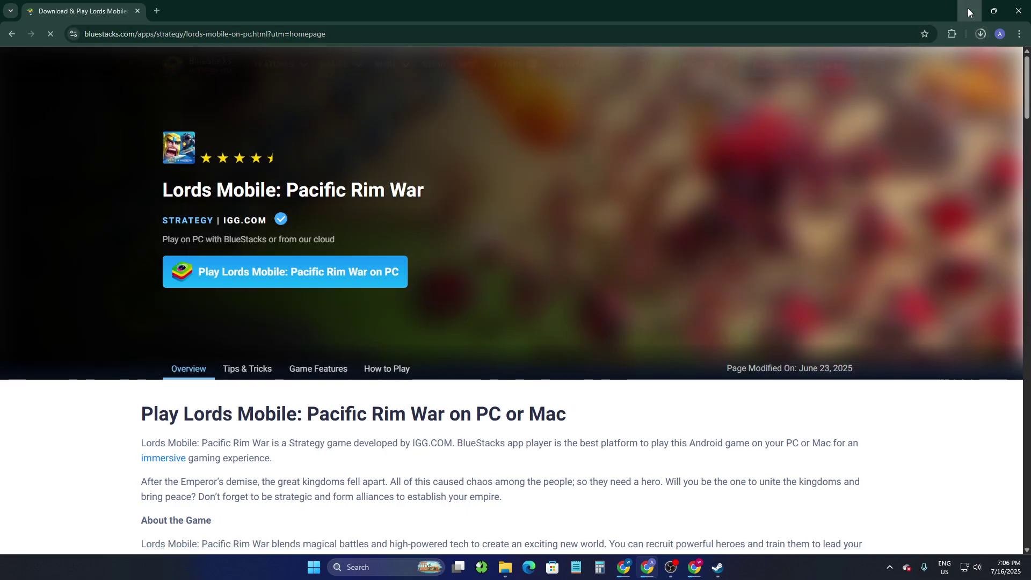
left_click(969, 11)
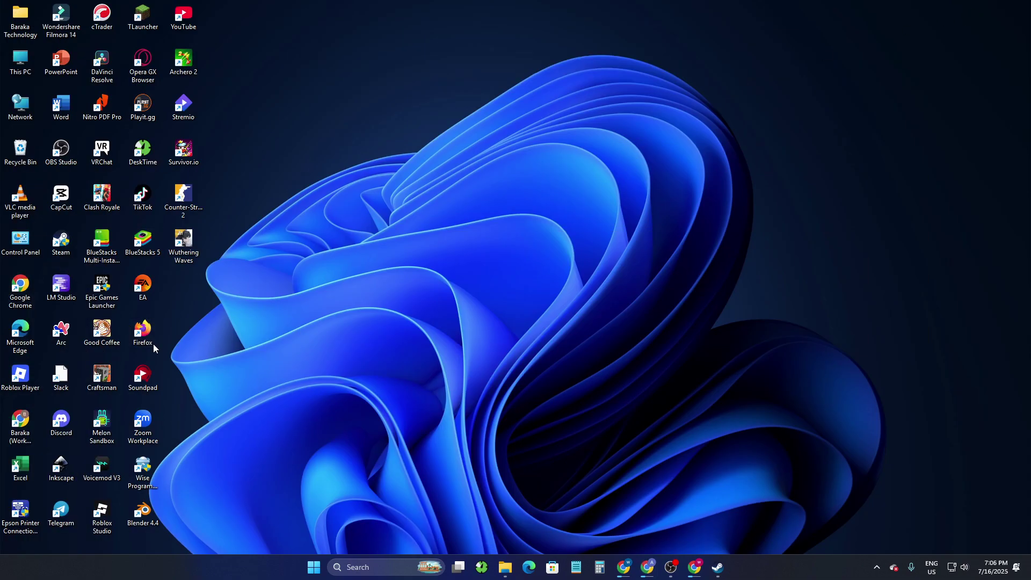
Step: Move the BlueStacks 5 shortcut to an empty desktop area, launch it and show My games
left_click_drag(140, 243, 475, 212)
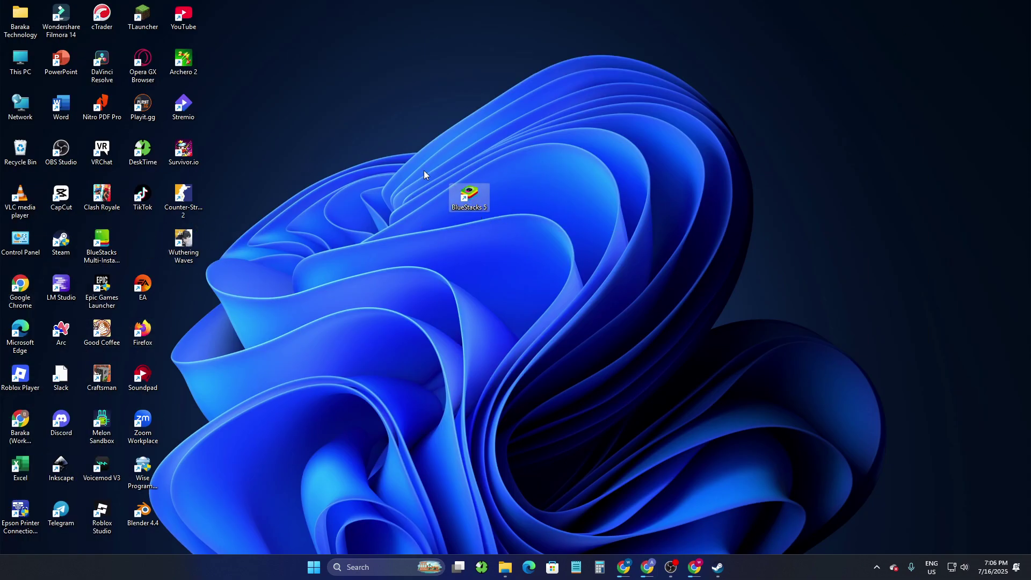
double_click(477, 197)
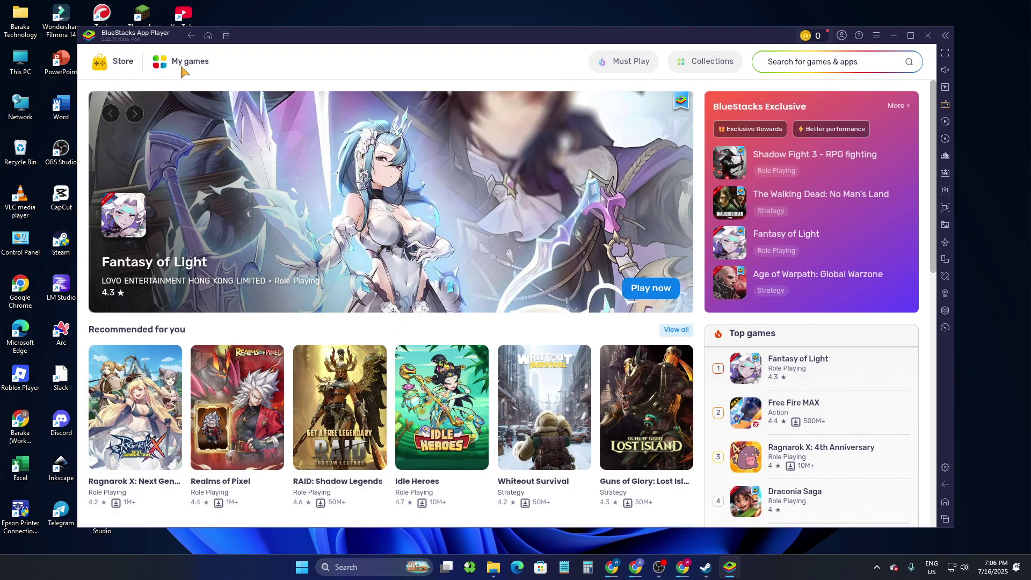
left_click(183, 68)
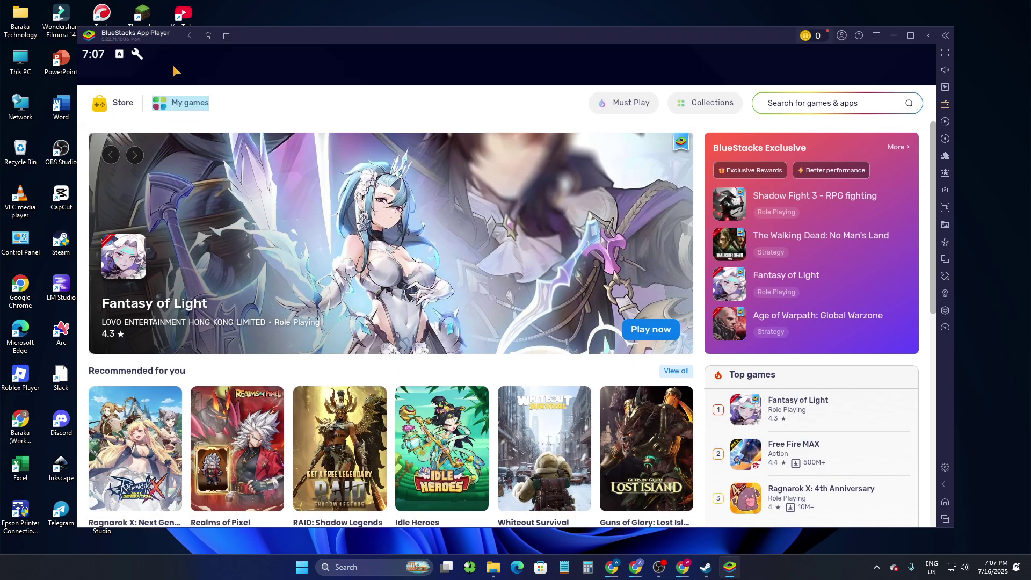
Step: Open the Play Store from the System apps folder in BlueStacks
left_click(262, 191)
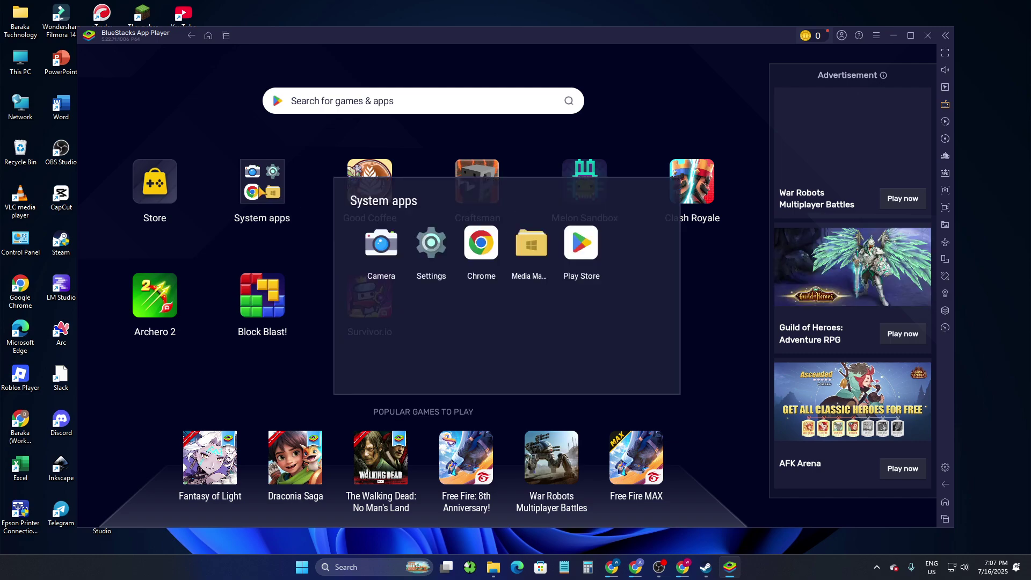
left_click(760, 345)
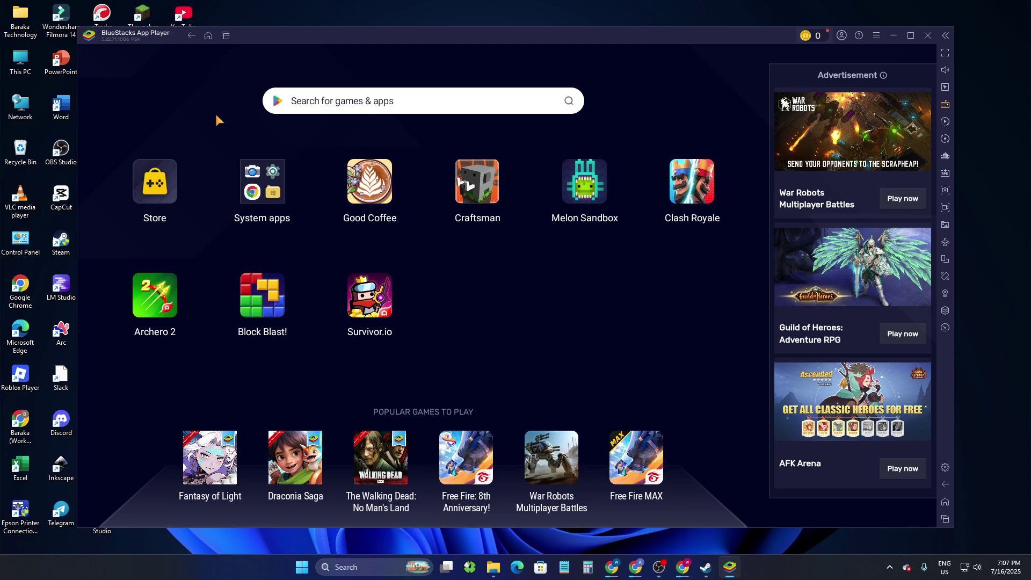
left_click(263, 184)
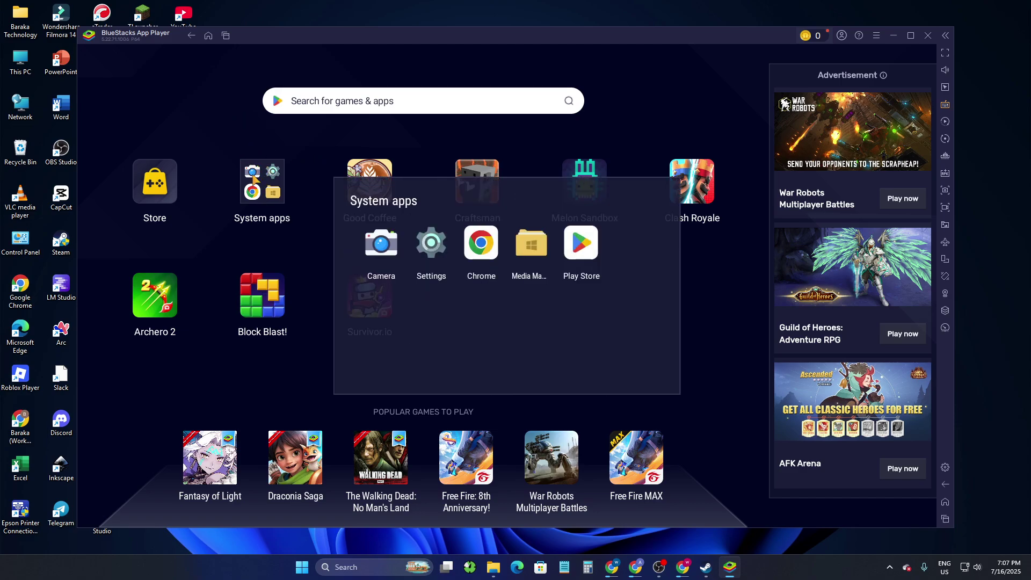
left_click(583, 253)
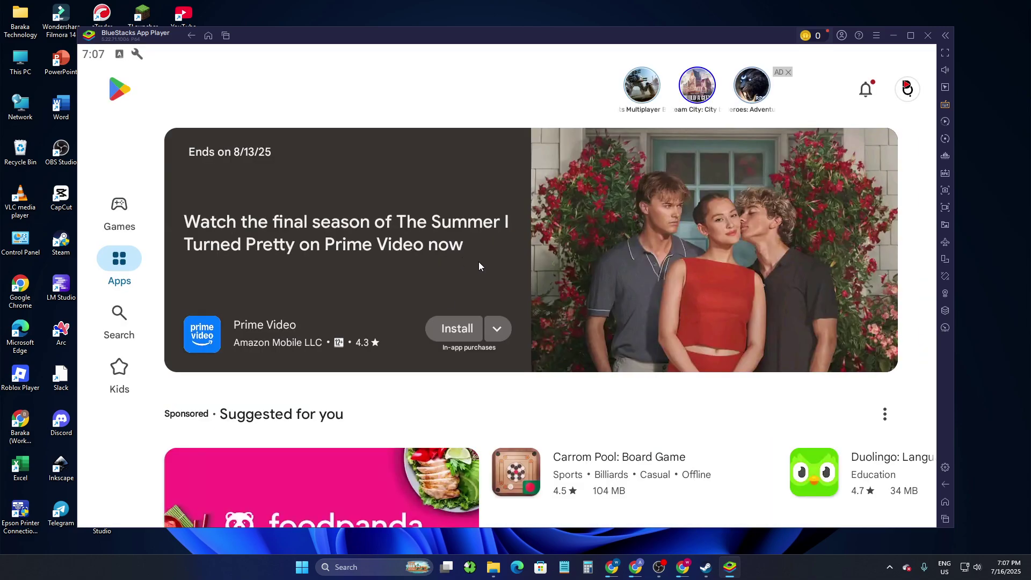
Step: Search the Play Store for "pubg mobile" and start installing PUBG MOBILE by Level Infinite
scroll(479, 266, "down", 5)
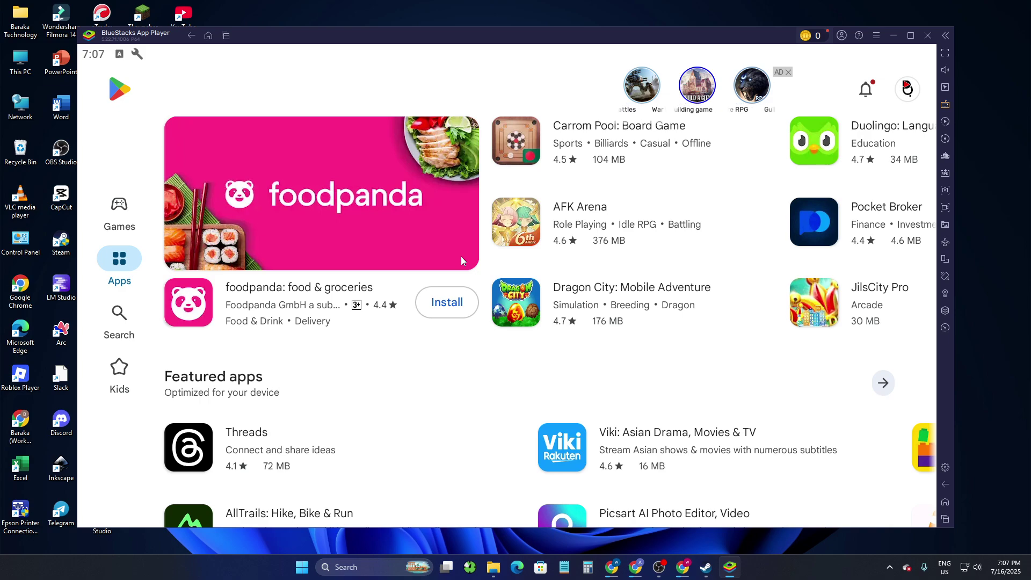
scroll(461, 257, "down", 3)
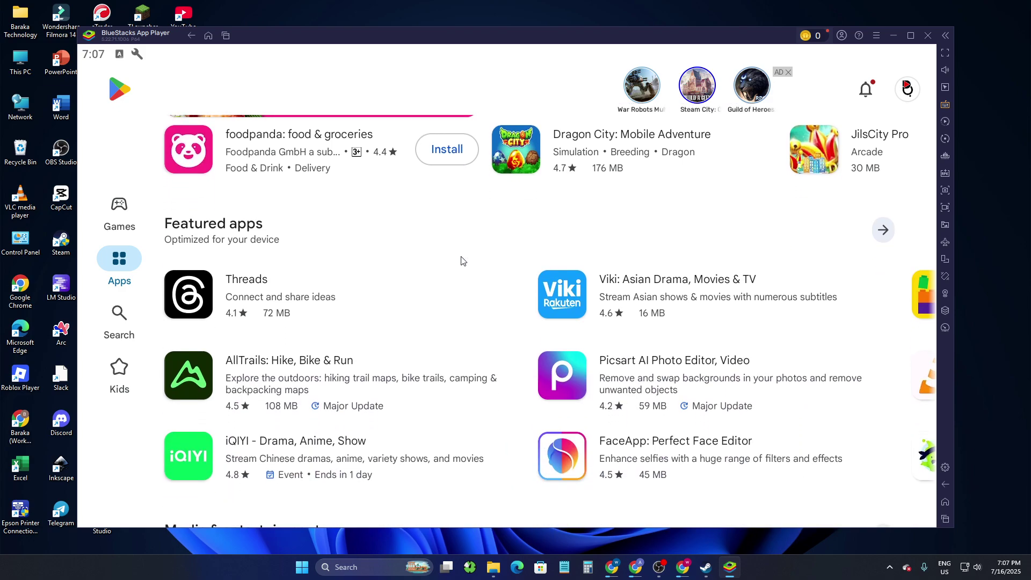
left_click(111, 316)
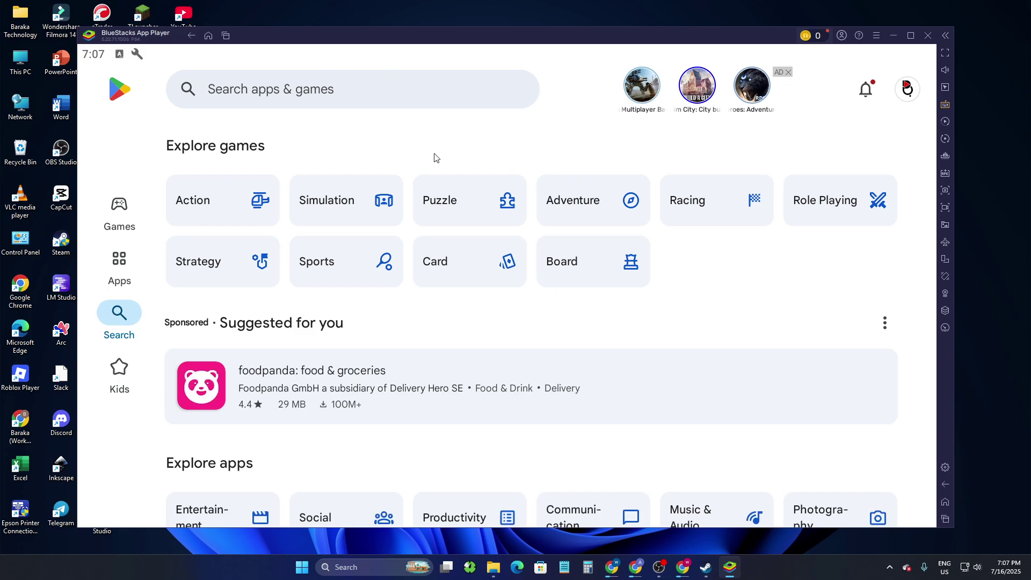
left_click(281, 89)
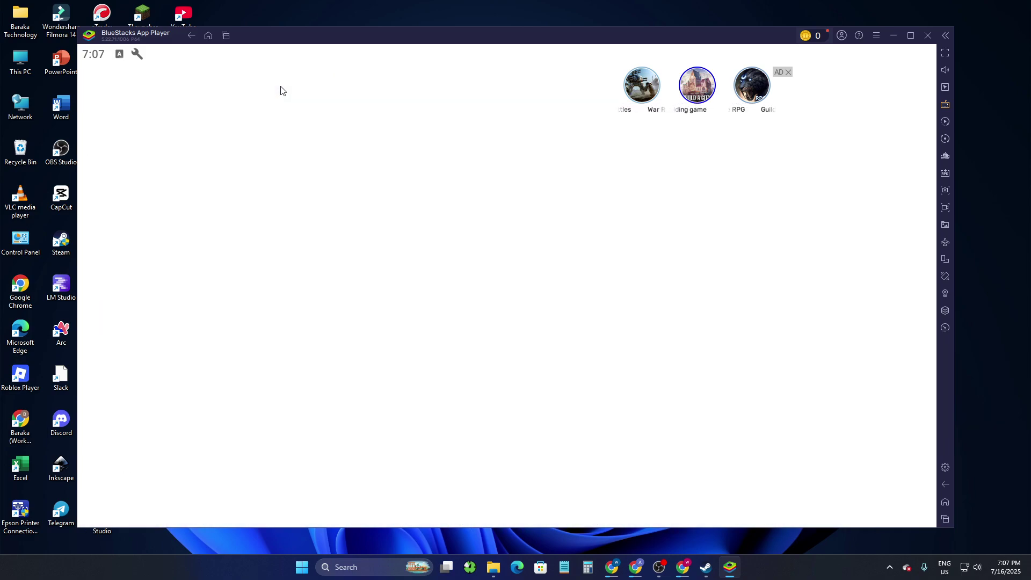
type("pubg")
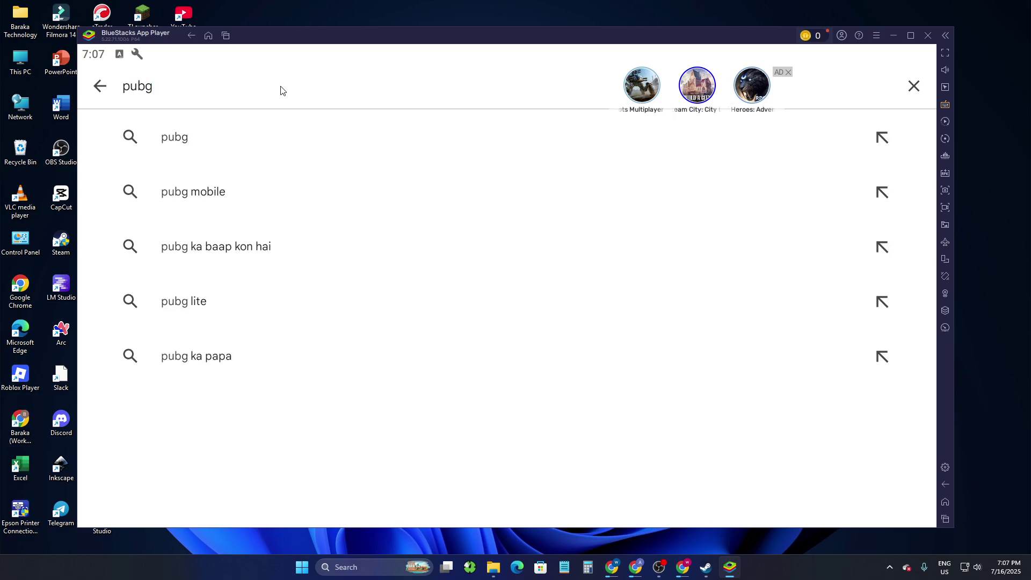
left_click(249, 197)
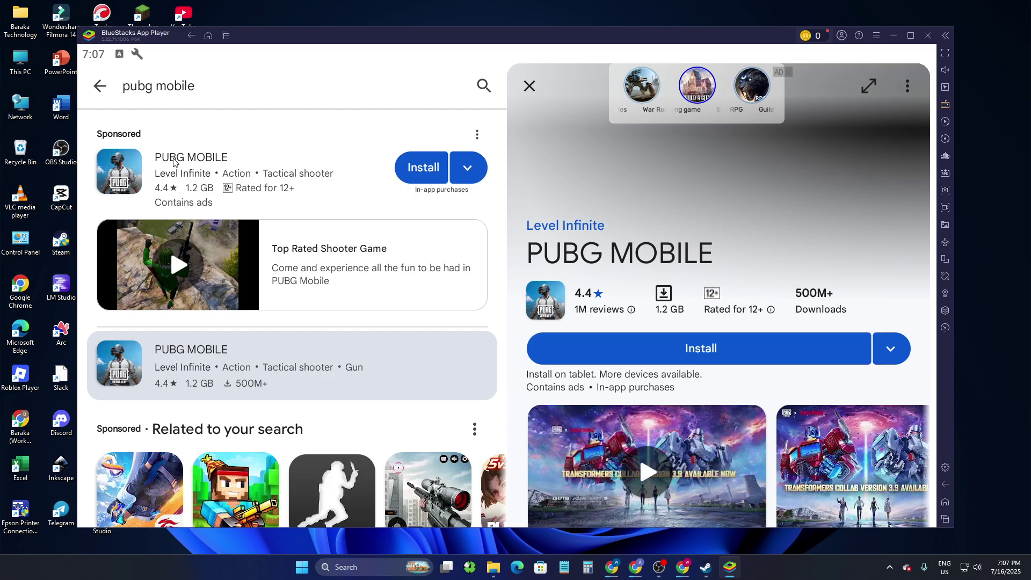
left_click(193, 166)
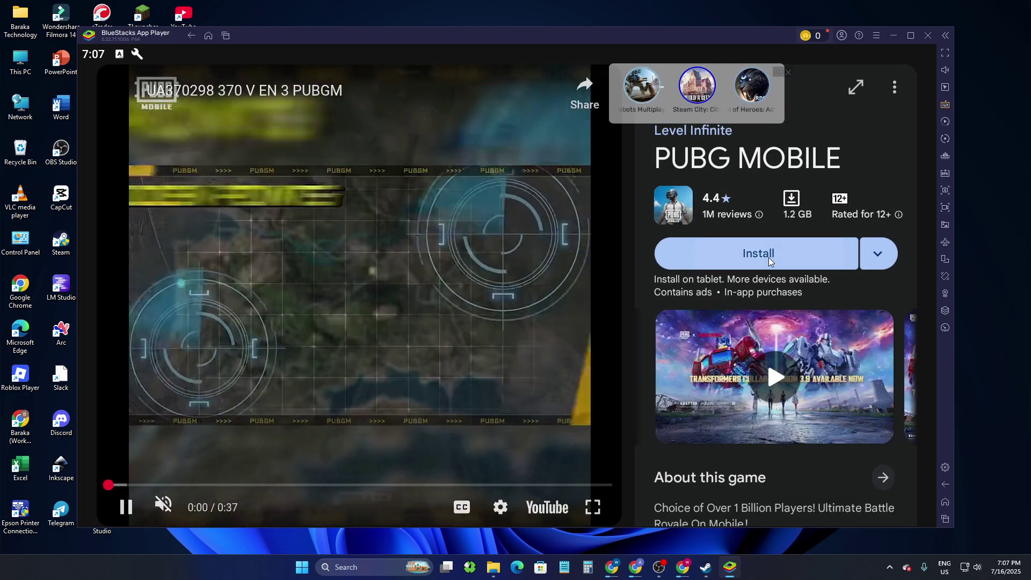
left_click(768, 257)
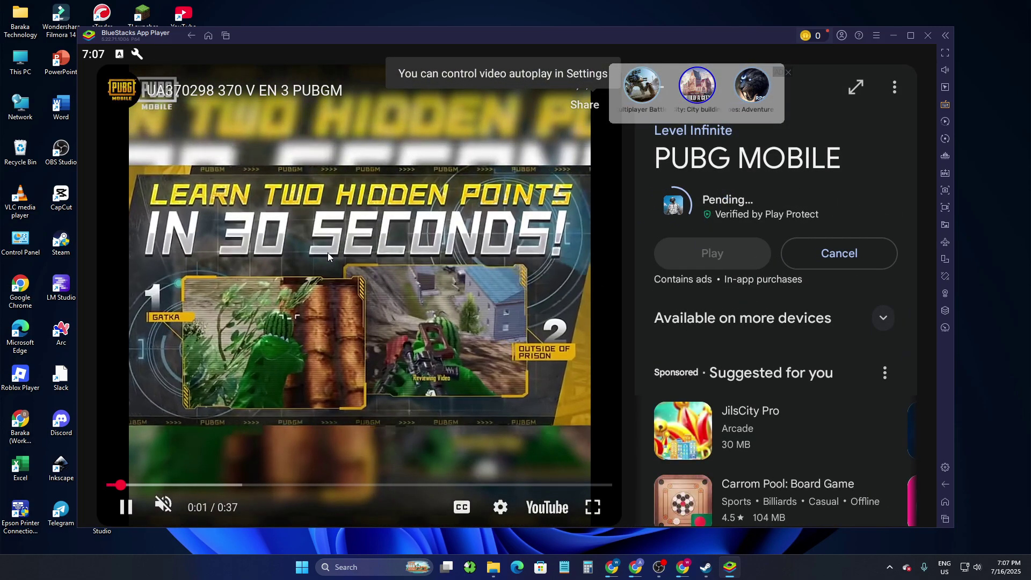
Step: Pause the PUBG MOBILE promo video and dismiss the floating ad overlay
left_click(328, 253)
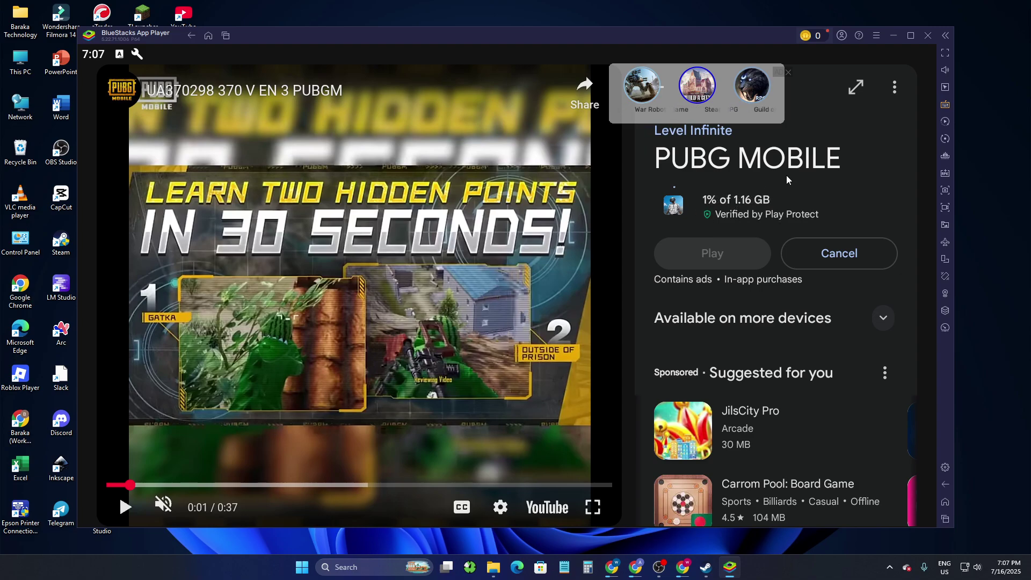
left_click(787, 74)
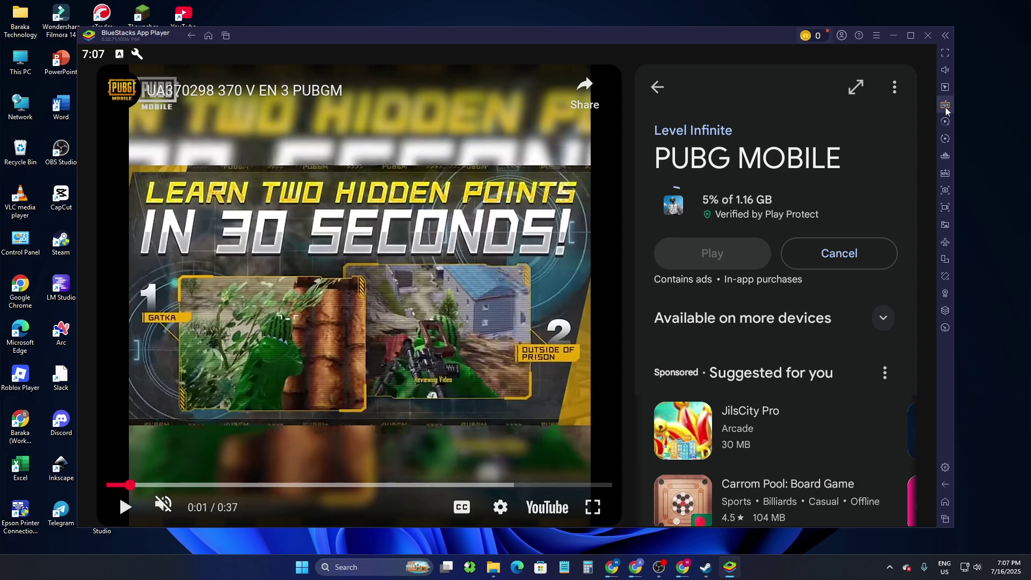
Step: Open the game controls editor and check the control scheme options, keeping the editor open
mouse_move(945, 107)
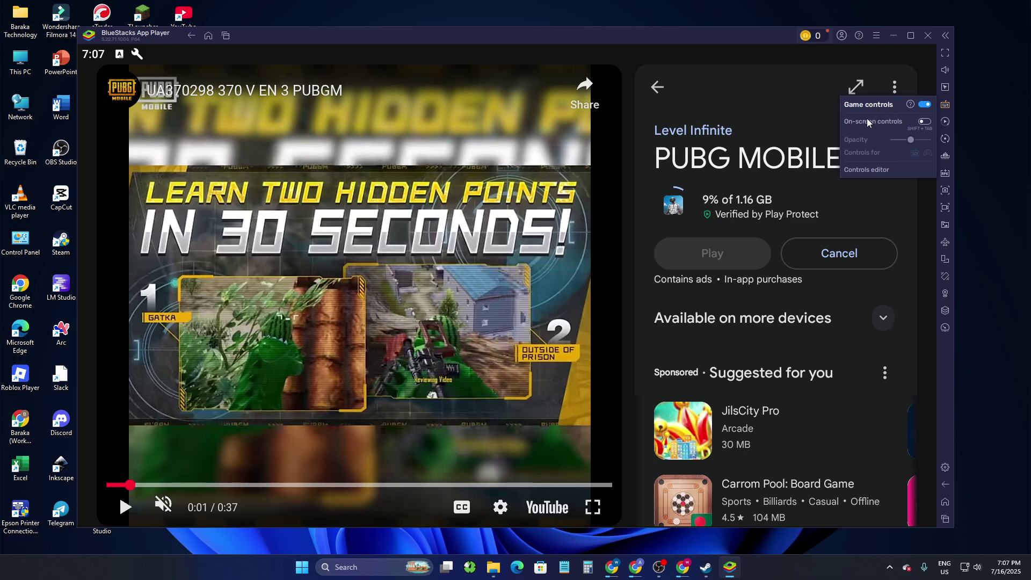
left_click(875, 171)
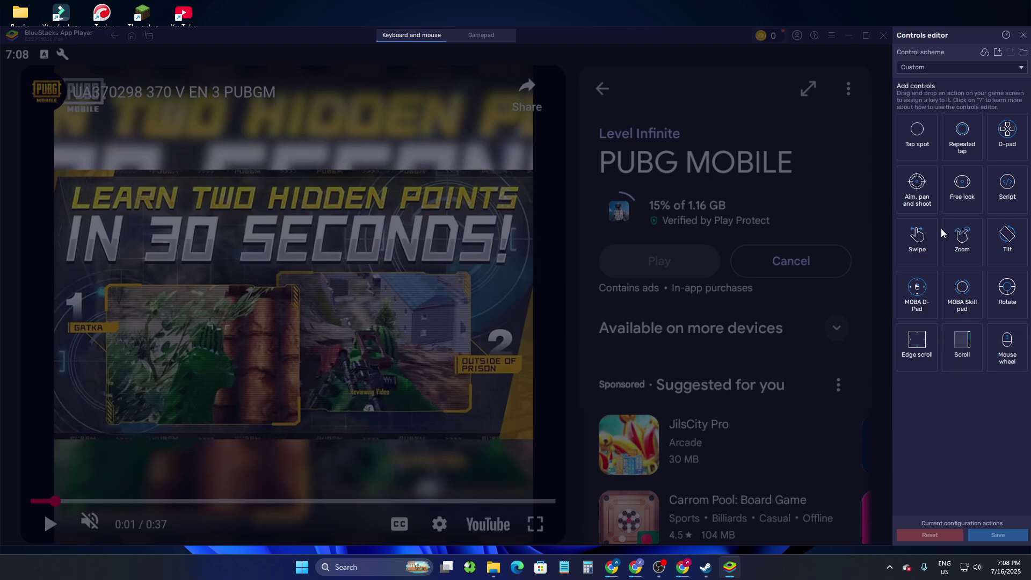
left_click(981, 67)
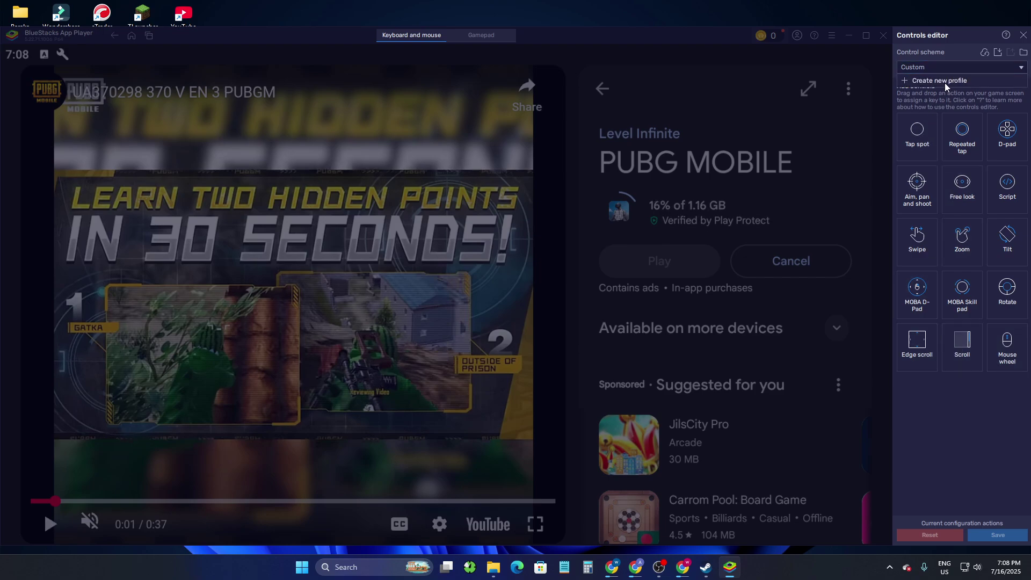
left_click(948, 65)
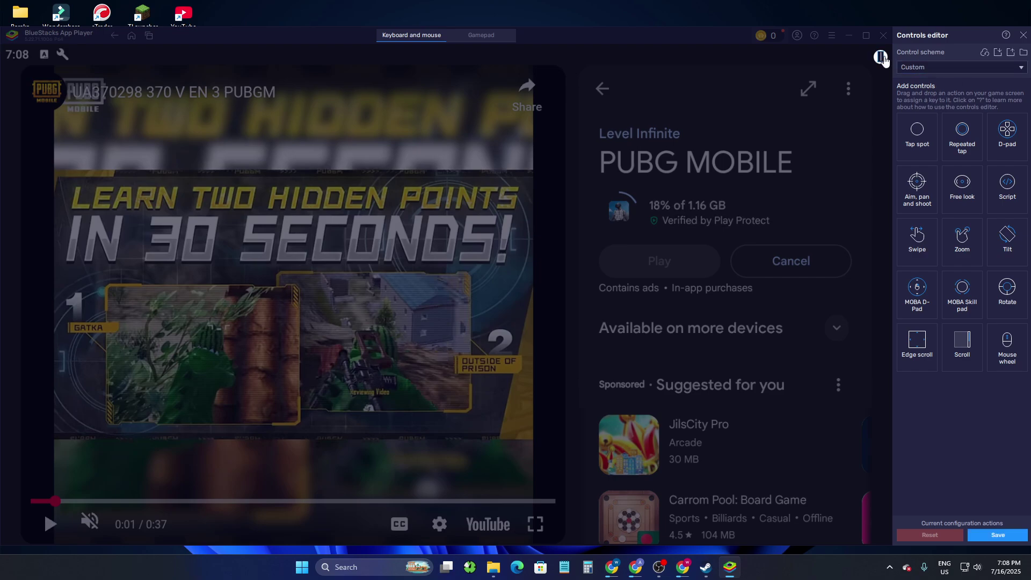
left_click(1024, 34)
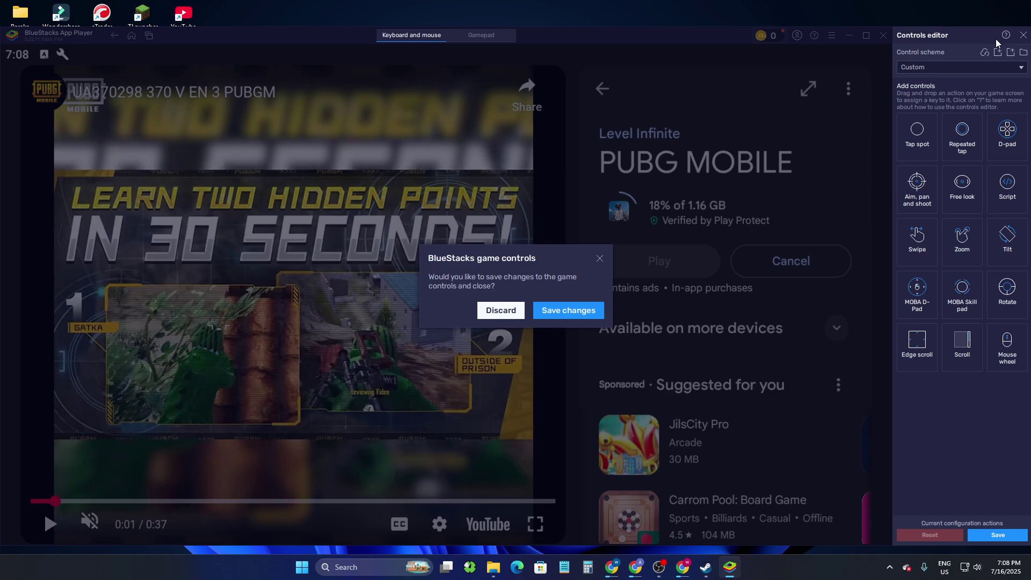
left_click(601, 259)
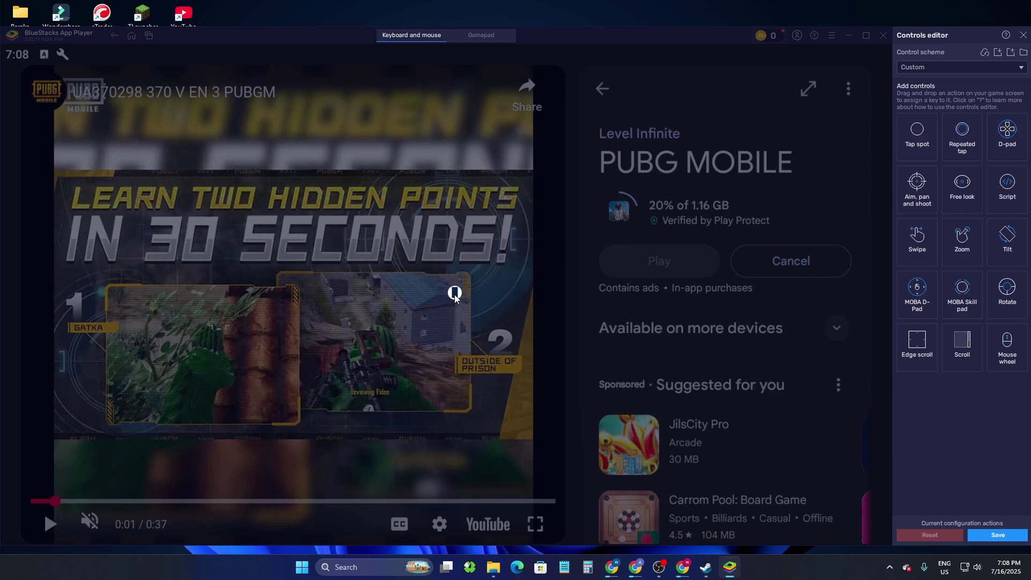
Step: Place a tap spot at about X 51, Y 50 bound to the A key and check its gamepad settings
left_click_drag(454, 296, 455, 295)
key("a")
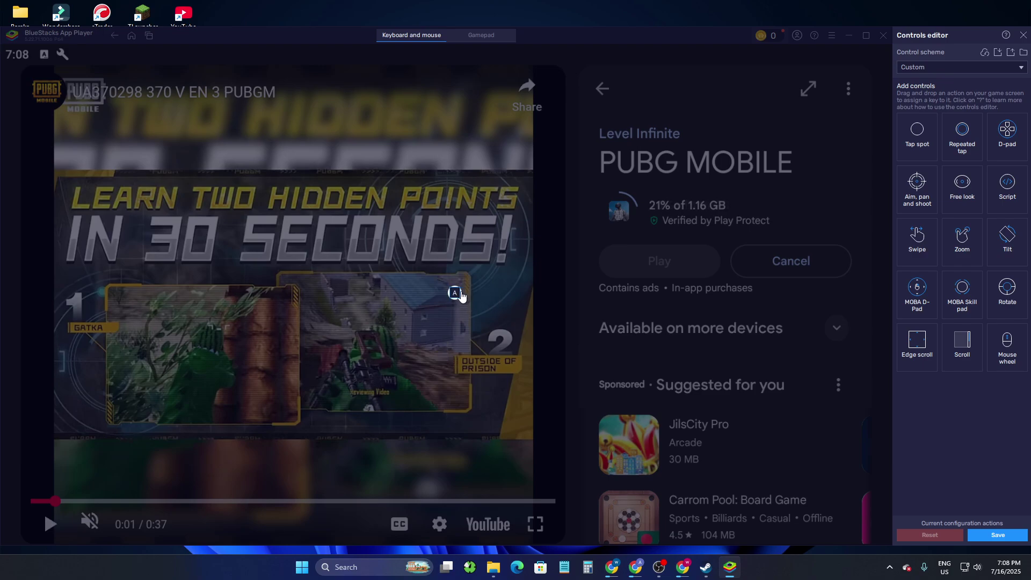
left_click(449, 300)
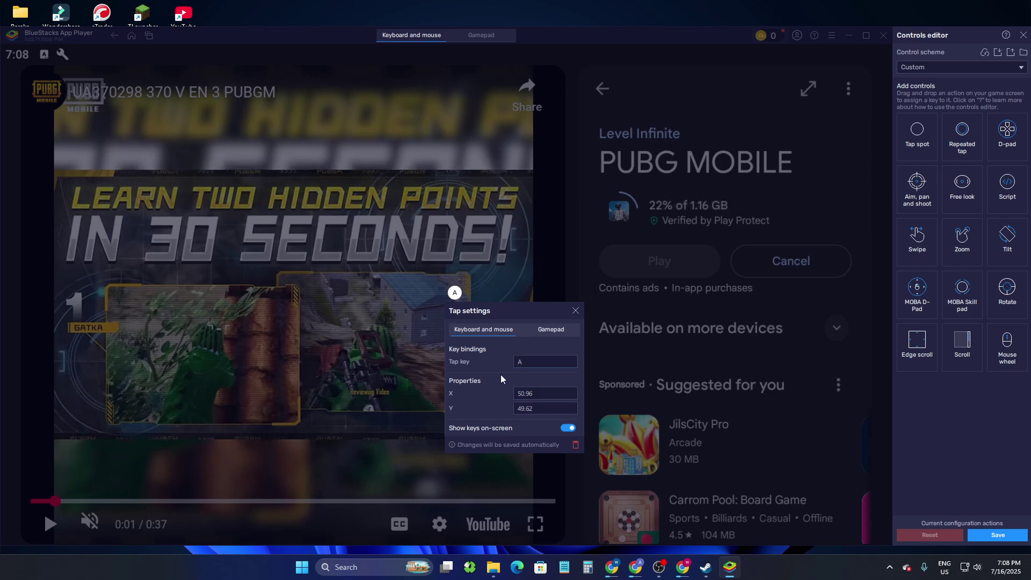
left_click(548, 330)
left_click(575, 311)
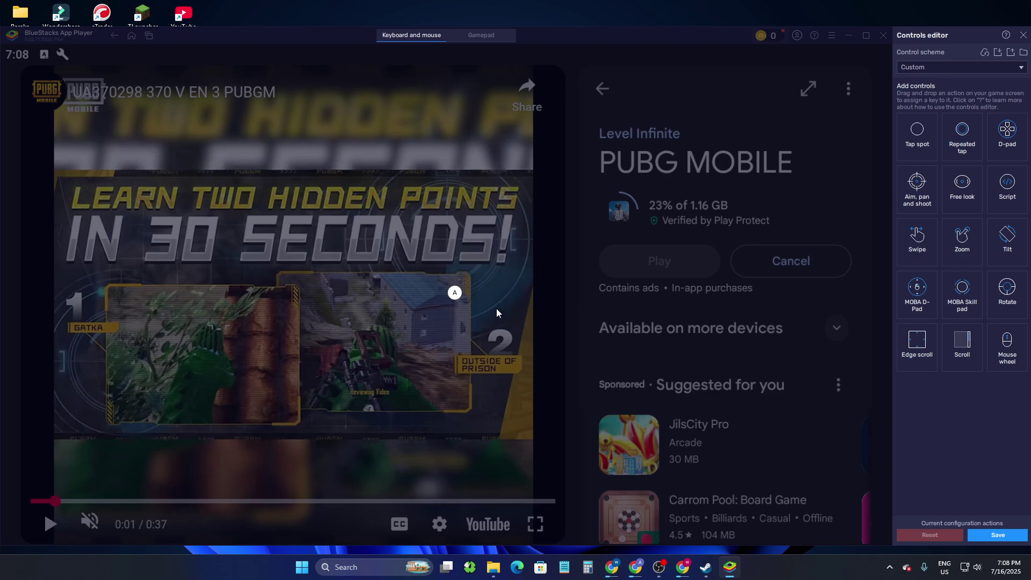
Step: Close the controls editor and return to the PUBG MOBILE store page
left_click(461, 288)
left_click(1023, 35)
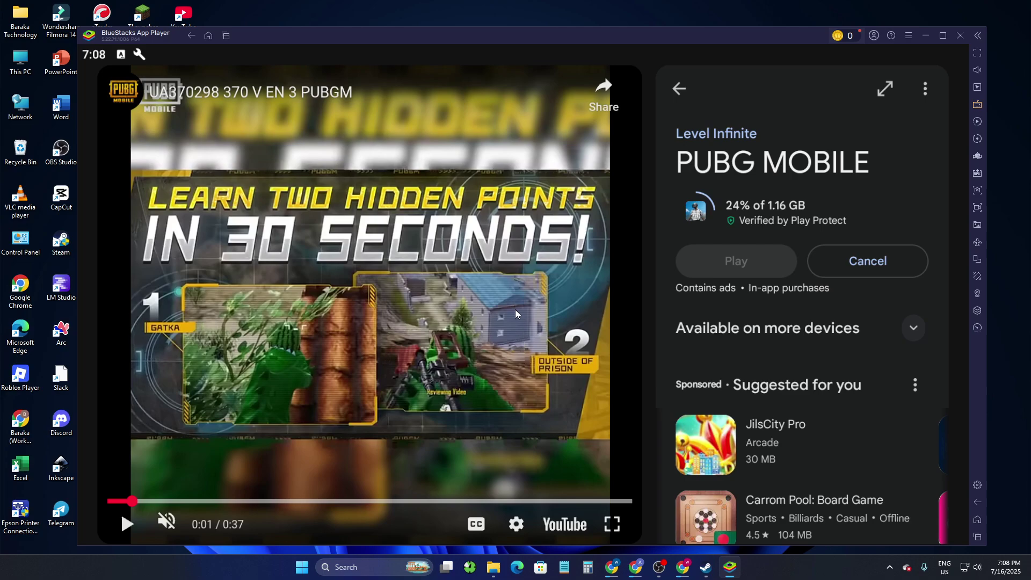
left_click(516, 311)
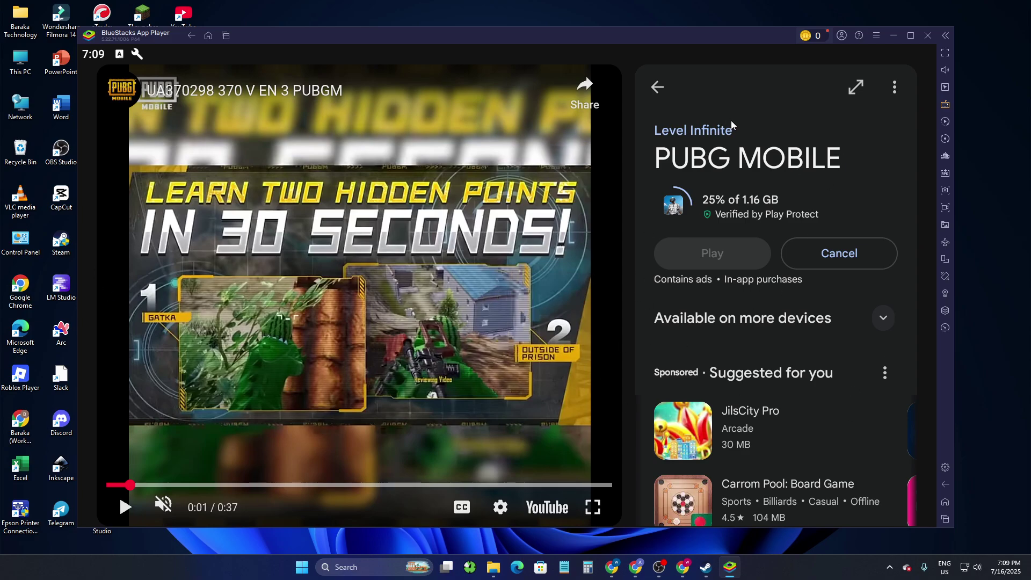
Step: Maximize the BlueStacks window, switch it to full screen and exit full screen again
left_click(914, 37)
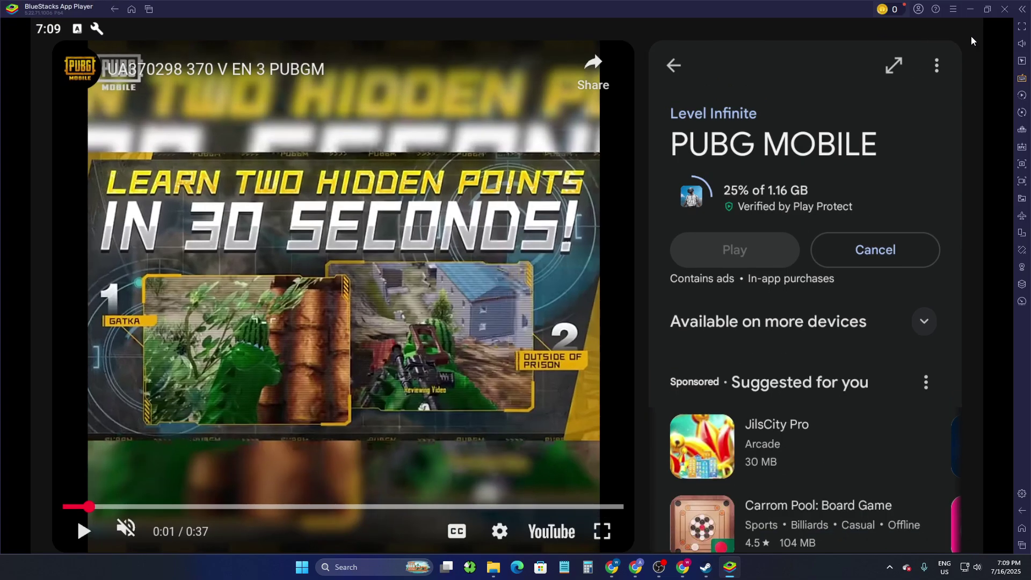
left_click(1020, 32)
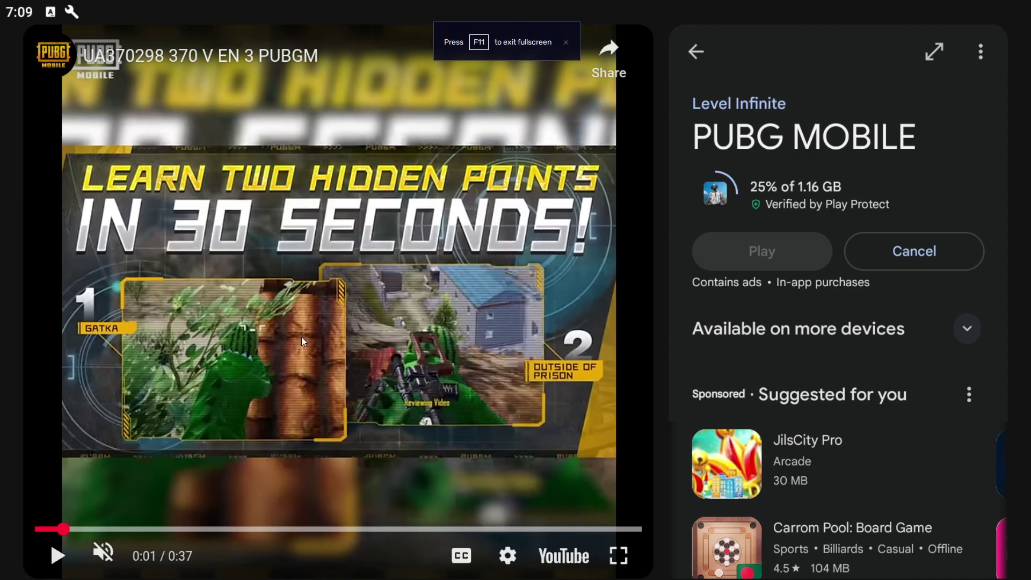
key("F11")
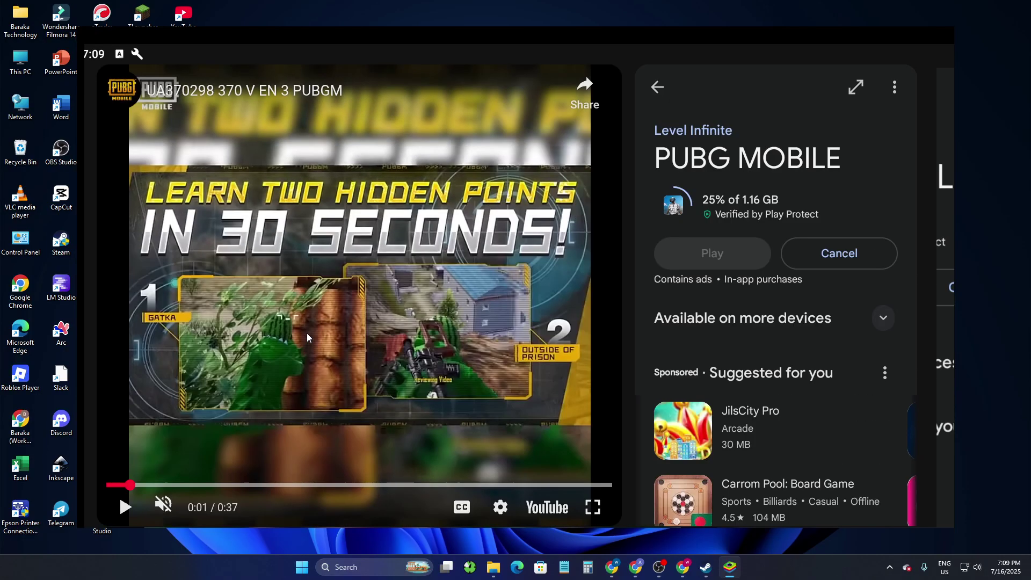